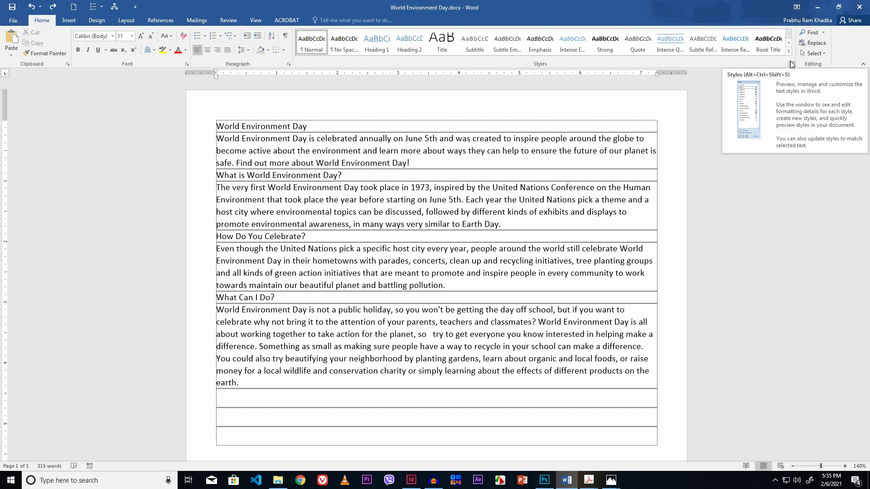
- Start a new style named Main Paragraph Style with Paragraph as its style type
{"action": "left_click", "coordinate": [791, 64]}
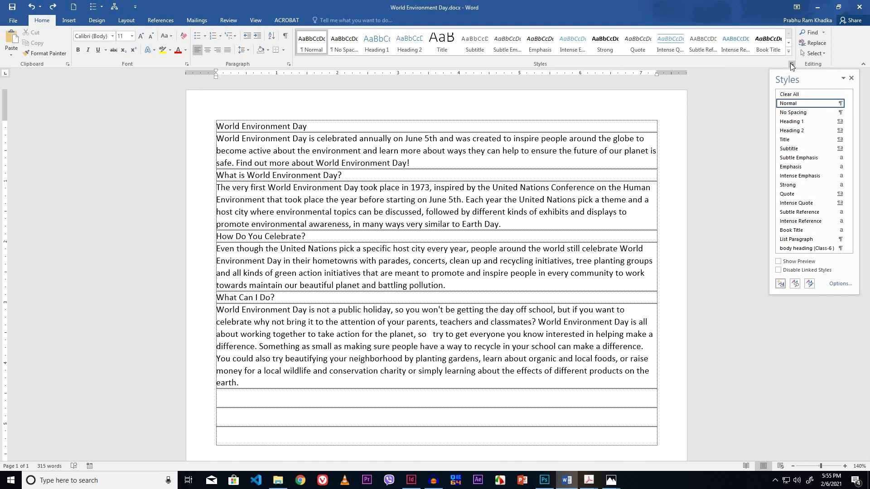
{"action": "left_click", "coordinate": [779, 284]}
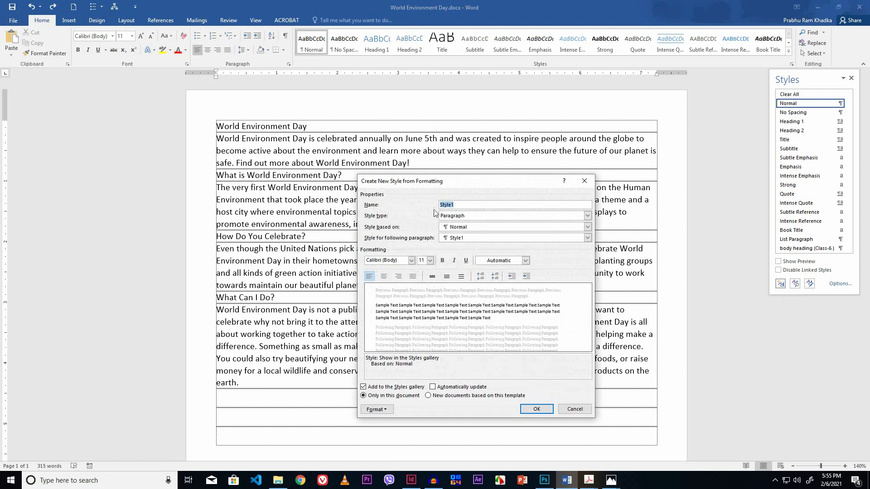
{"action": "left_click_drag", "start_coordinate": [467, 207], "coordinate": [441, 202]}
{"action": "type", "text": "Main Paragraph Style"}
{"action": "left_click", "coordinate": [471, 218]}
{"action": "left_click", "coordinate": [471, 223]}
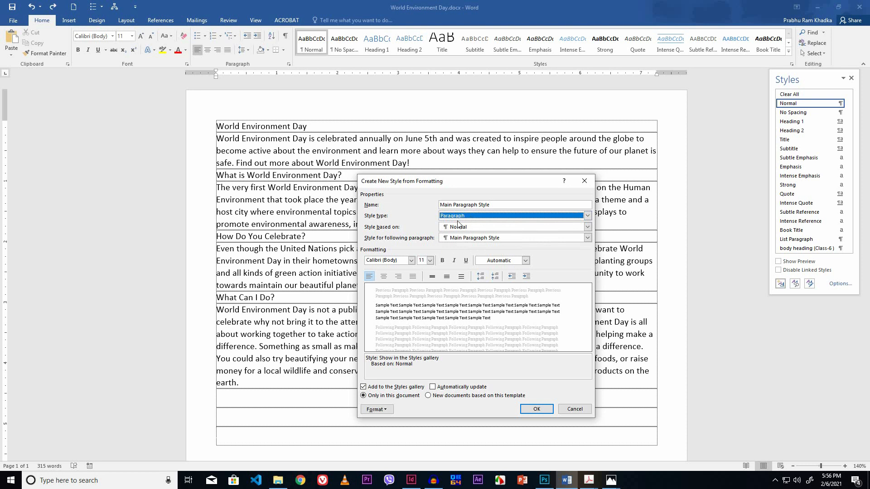
- Set the font of Main Paragraph Style to Arial at size 12
{"action": "left_click", "coordinate": [412, 262]}
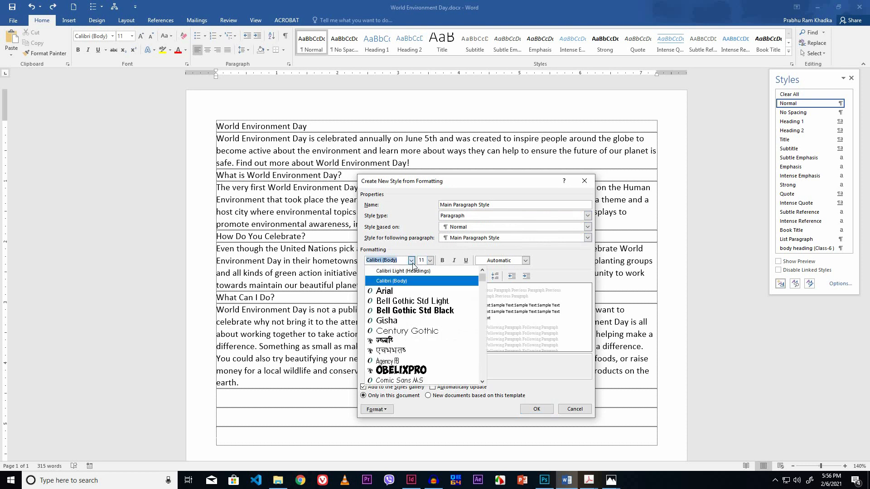
{"action": "left_click", "coordinate": [388, 291]}
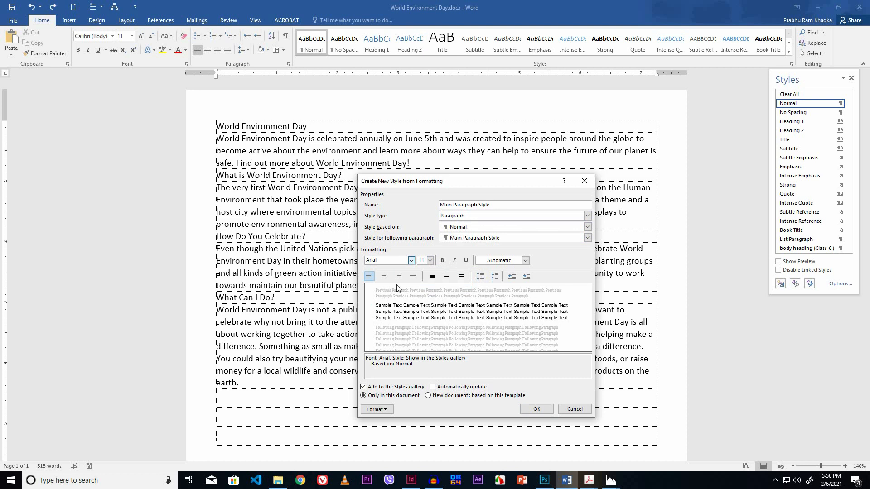
{"action": "left_click", "coordinate": [430, 261]}
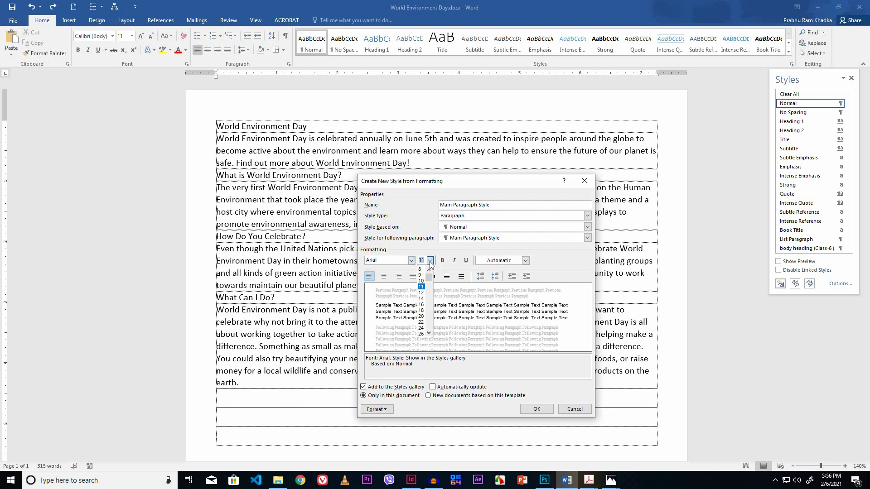
{"action": "left_click", "coordinate": [421, 293]}
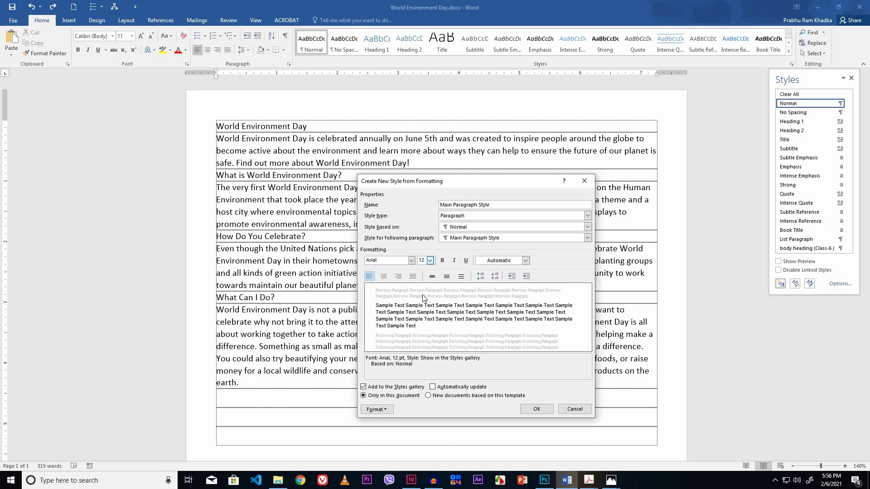
- In the new style's paragraph settings, set the alignment to Justified and the spacing after to 6 pt
{"action": "left_click", "coordinate": [386, 410]}
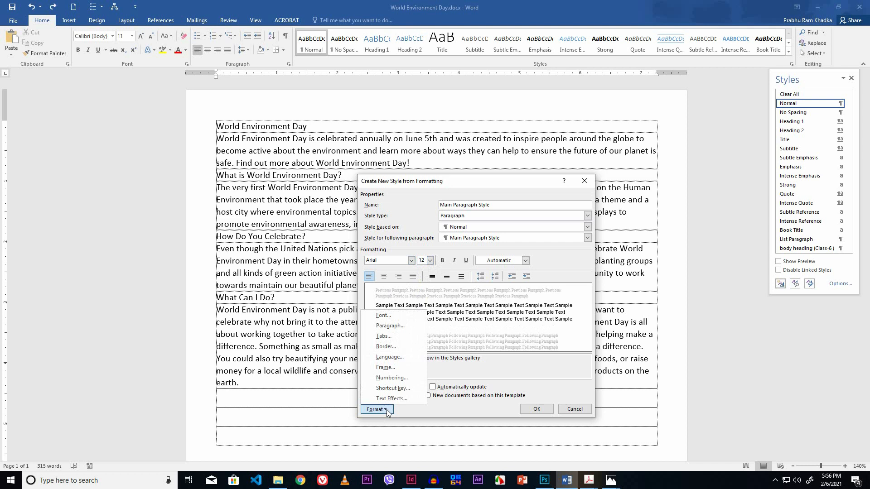
{"action": "left_click", "coordinate": [391, 326]}
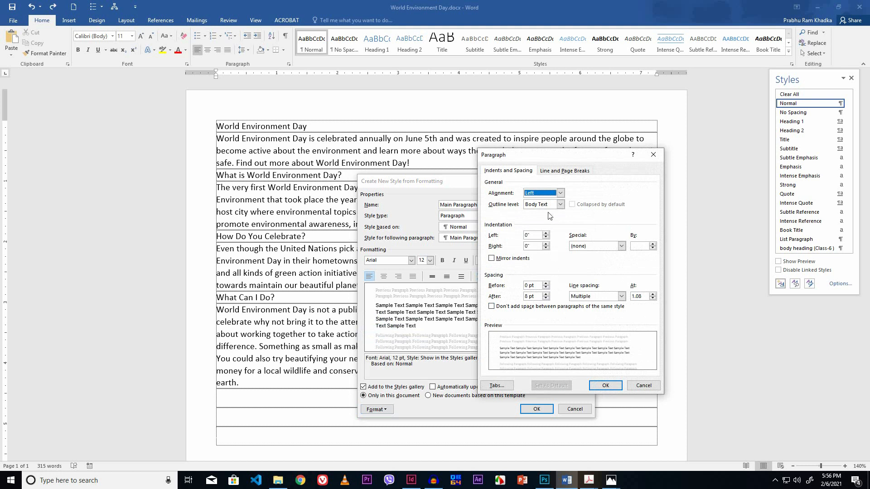
{"action": "left_click", "coordinate": [561, 194]}
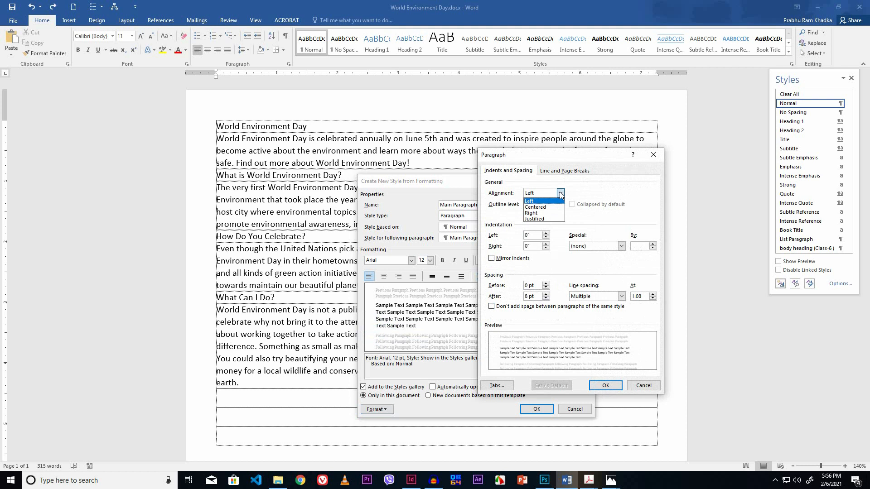
{"action": "left_click", "coordinate": [535, 219]}
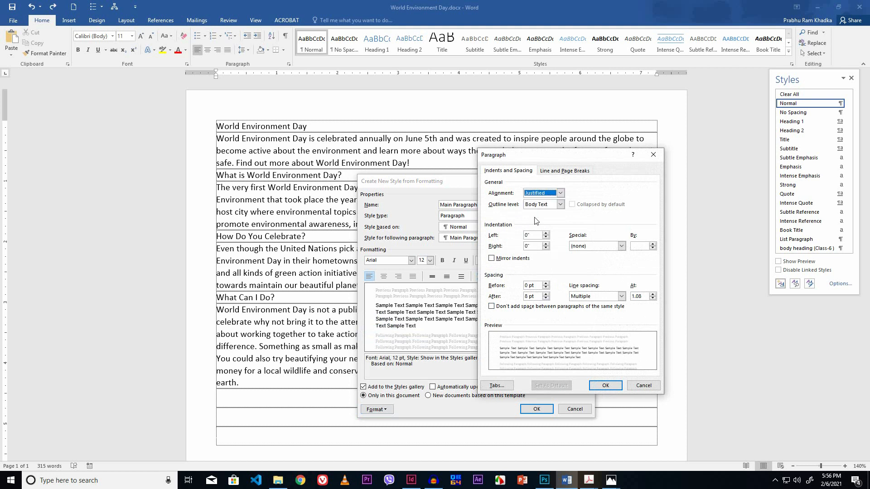
{"action": "left_click", "coordinate": [546, 298]}
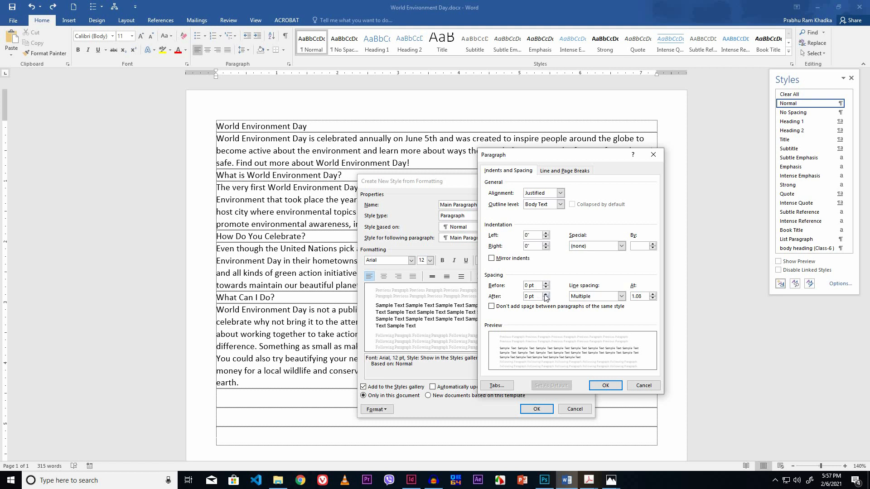
{"action": "left_click", "coordinate": [546, 294]}
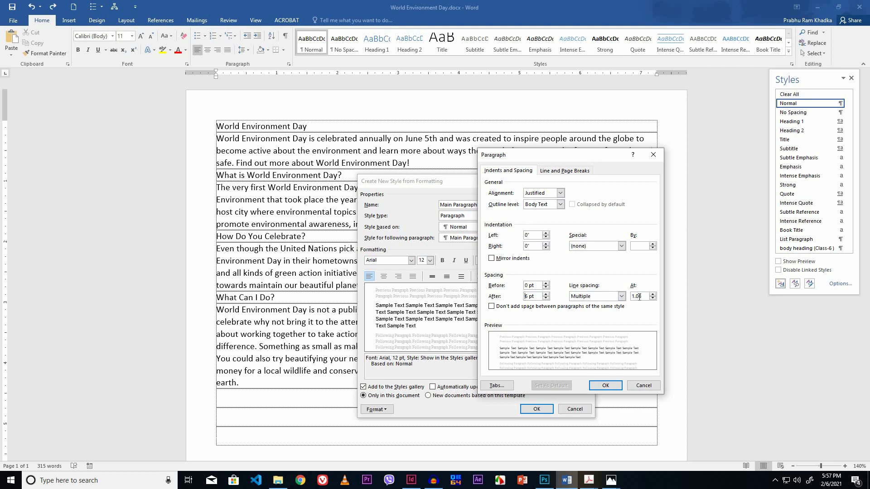
- Give Main Paragraph Style 1.3 multiple line spacing and a 0.5" first-line indent, and save the style
{"action": "left_click_drag", "start_coordinate": [643, 297], "coordinate": [635, 299]}
{"action": "left_click", "coordinate": [622, 246]}
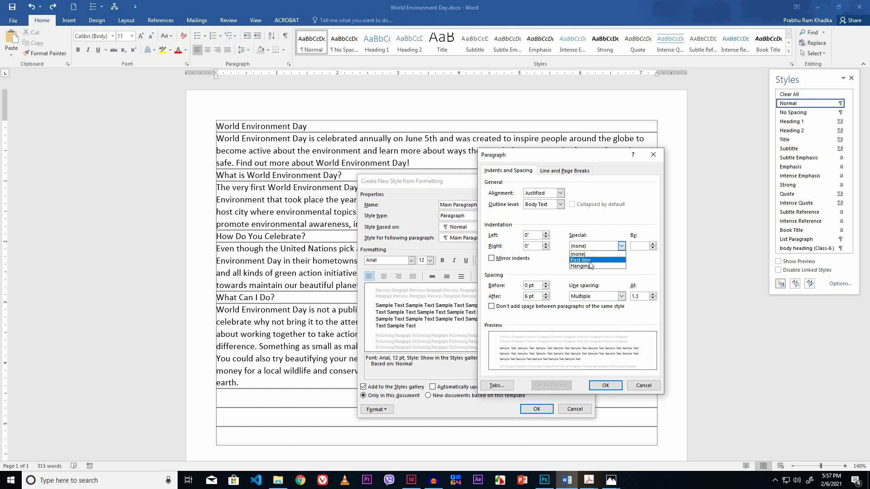
{"action": "left_click", "coordinate": [589, 261]}
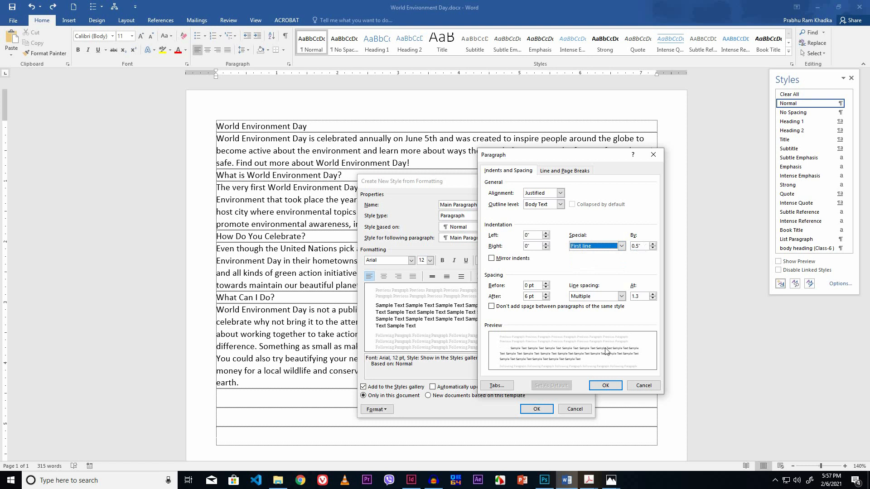
{"action": "left_click", "coordinate": [606, 385]}
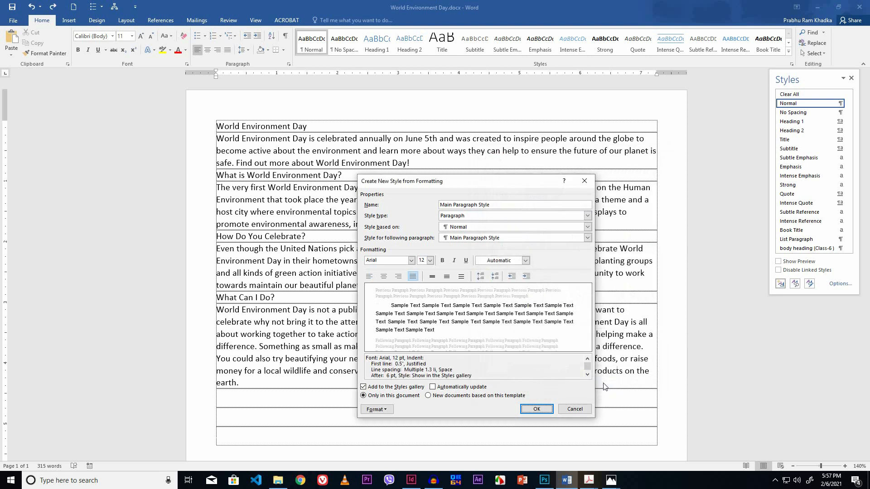
{"action": "left_click", "coordinate": [536, 411]}
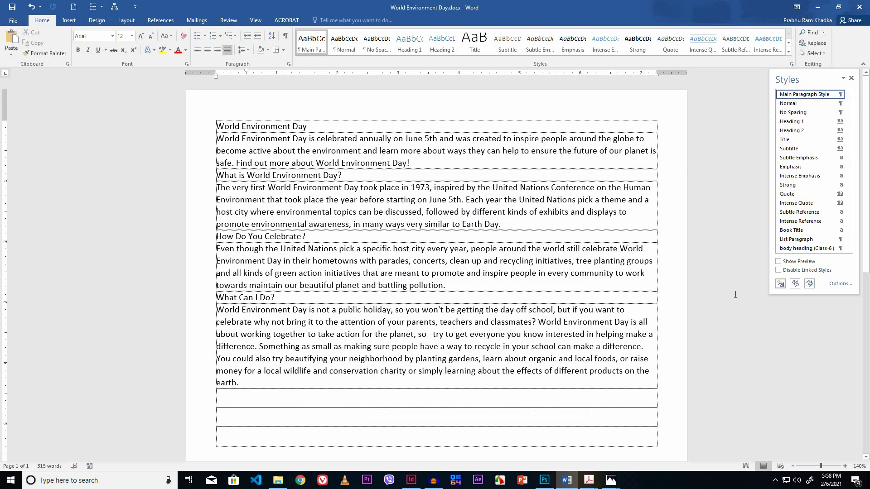
- Start another new style named Heading with the Arial font at size 24
{"action": "left_click", "coordinate": [781, 285]}
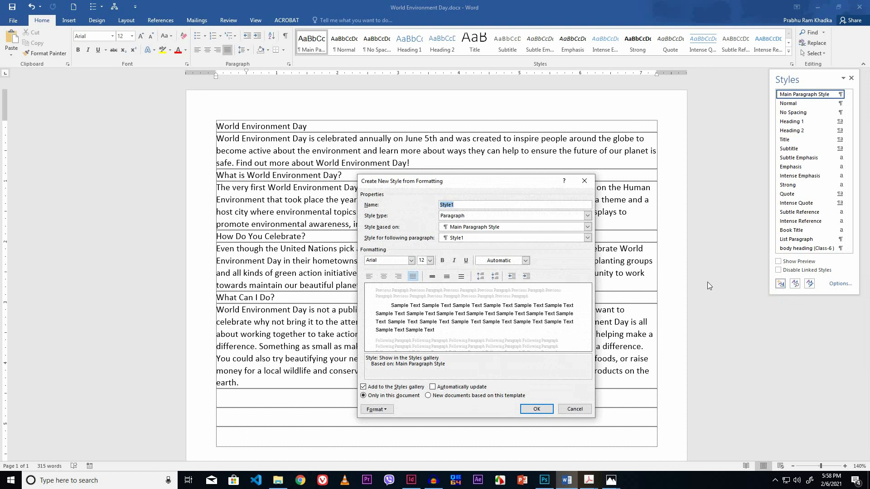
{"action": "type", "text": "Heading"}
{"action": "left_click", "coordinate": [412, 261]}
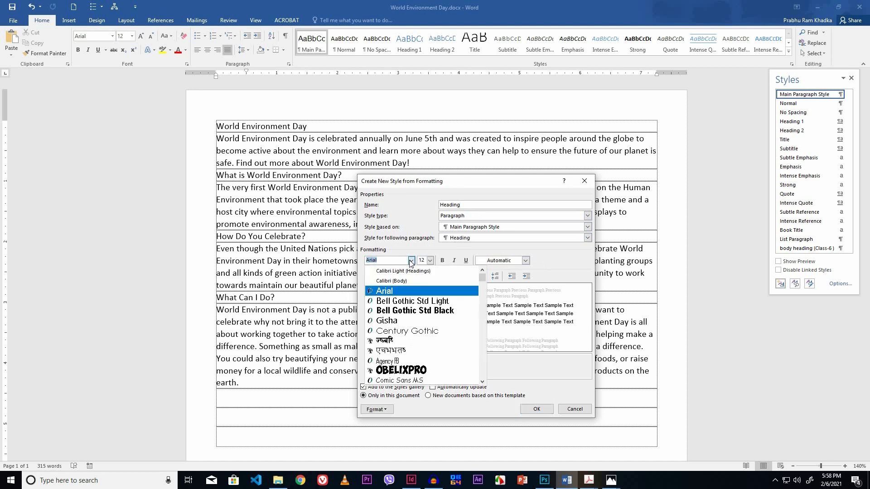
{"action": "left_click", "coordinate": [396, 293]}
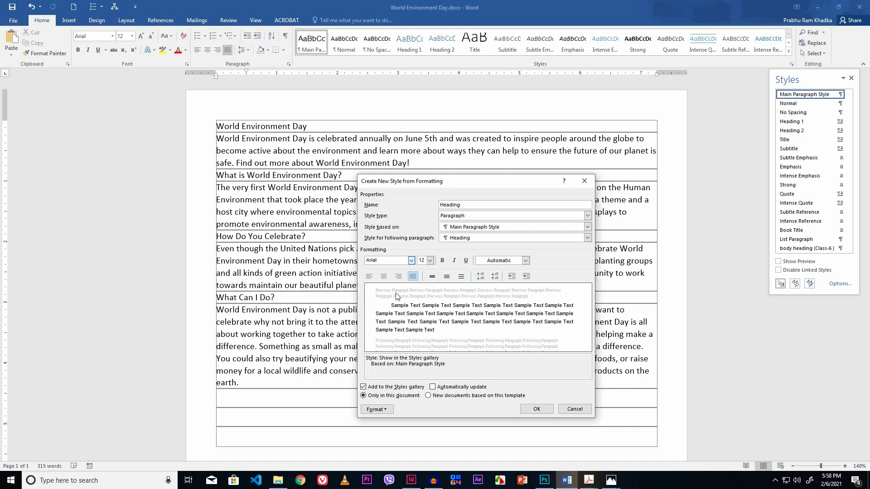
{"action": "left_click", "coordinate": [430, 261]}
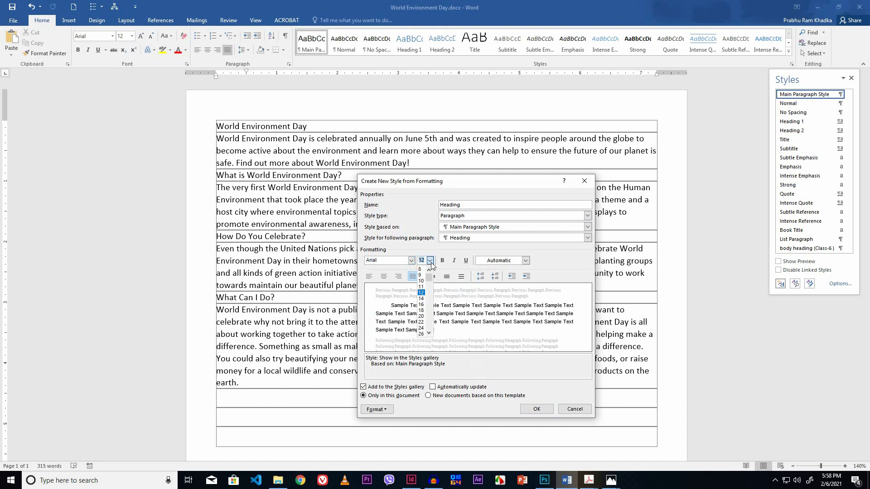
{"action": "left_click", "coordinate": [421, 328]}
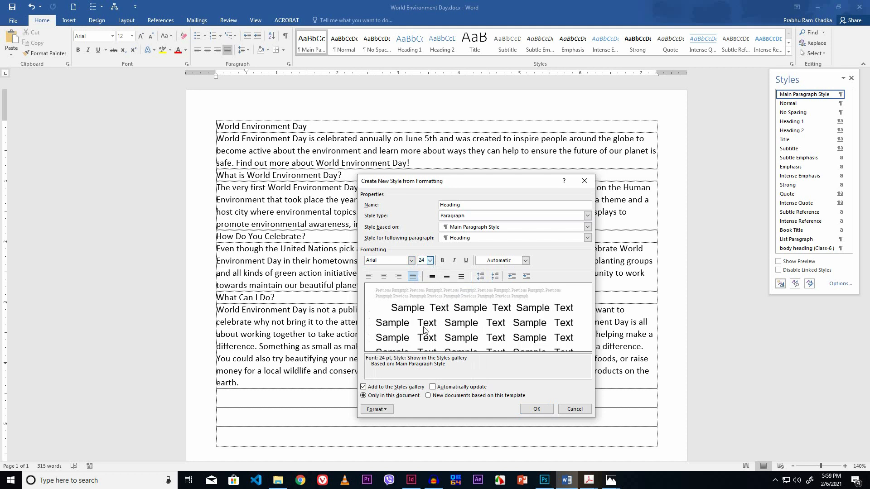
- Make the Heading style bold and underlined with a Light Blue font color
{"action": "left_click", "coordinate": [444, 261]}
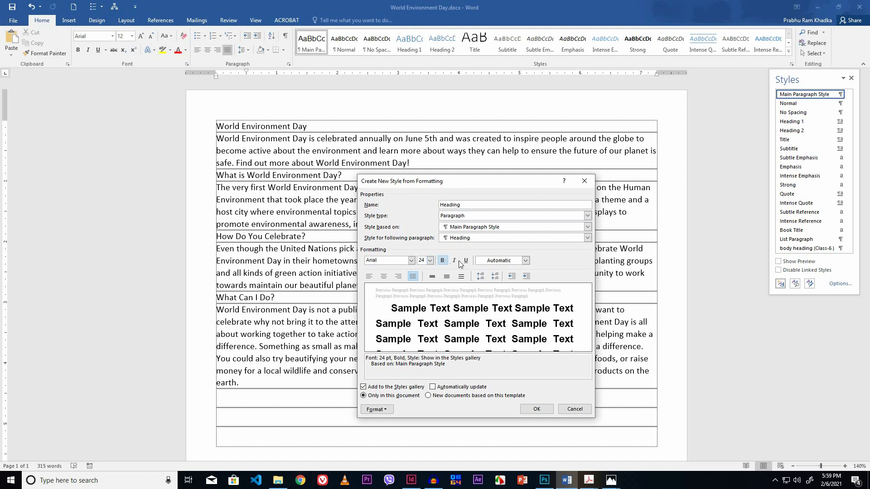
{"action": "left_click", "coordinate": [467, 261]}
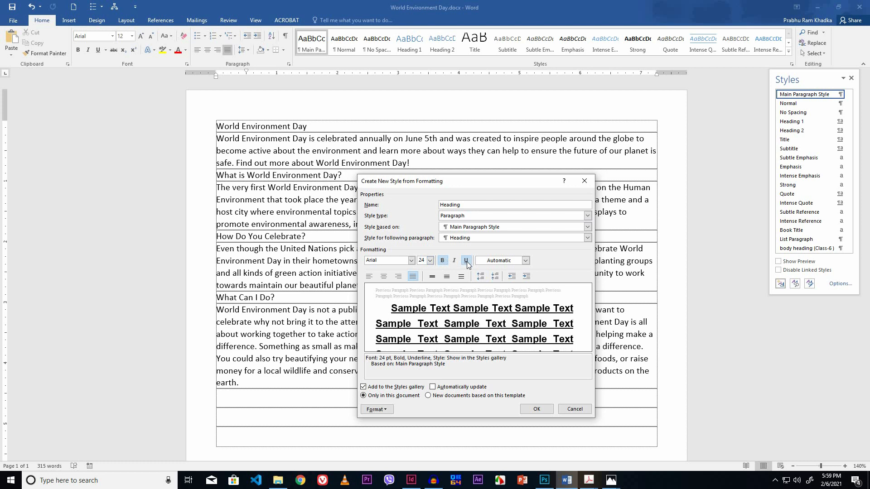
{"action": "left_click", "coordinate": [525, 260]}
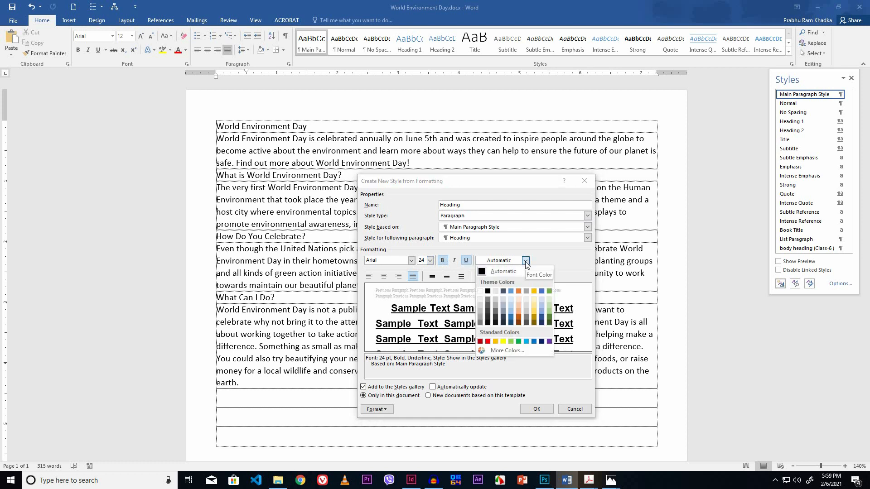
{"action": "left_click", "coordinate": [526, 343]}
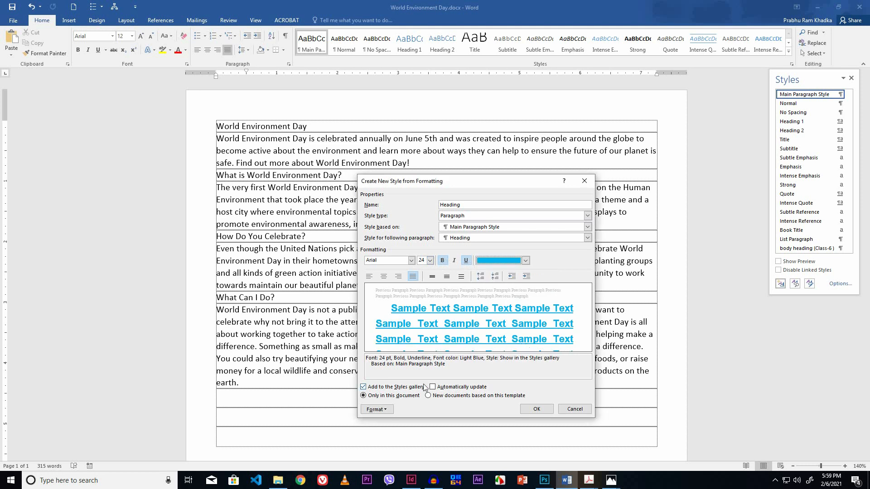
- In the Heading style's paragraph settings, set the alignment to Centered and the spacing after to 12 pt
{"action": "left_click", "coordinate": [387, 410]}
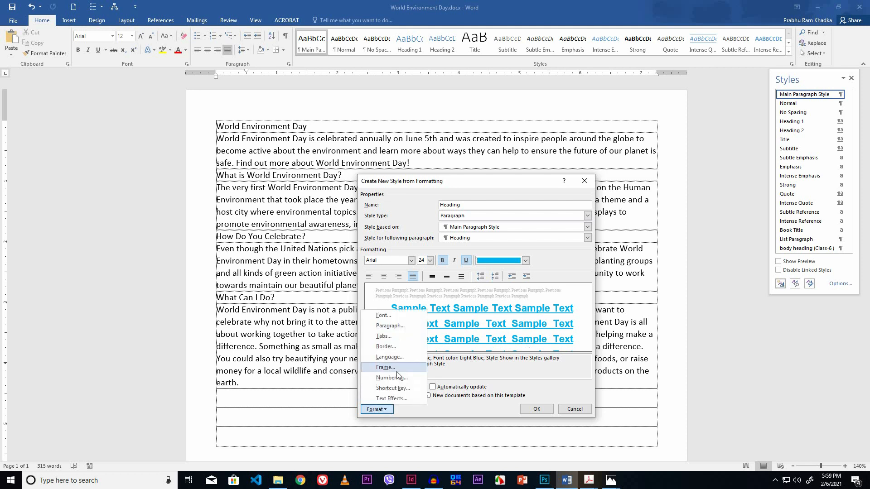
{"action": "left_click", "coordinate": [390, 326]}
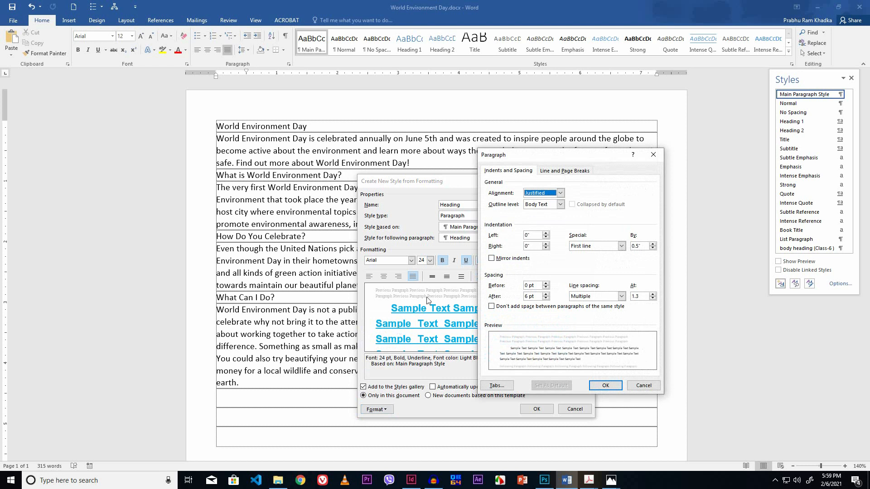
{"action": "left_click", "coordinate": [561, 194]}
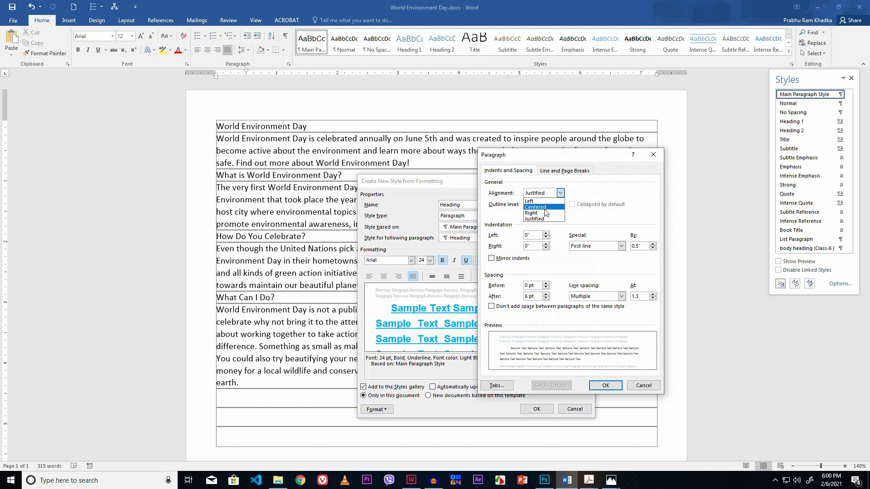
{"action": "left_click", "coordinate": [545, 208]}
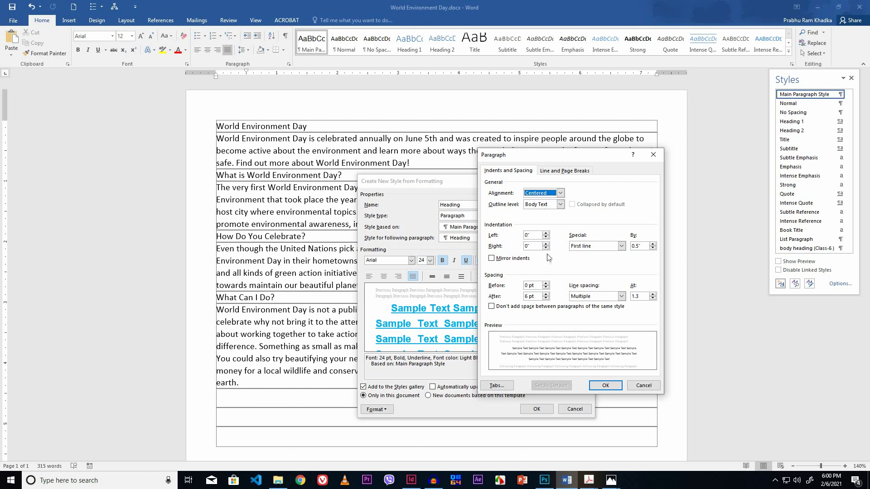
{"action": "left_click", "coordinate": [546, 294]}
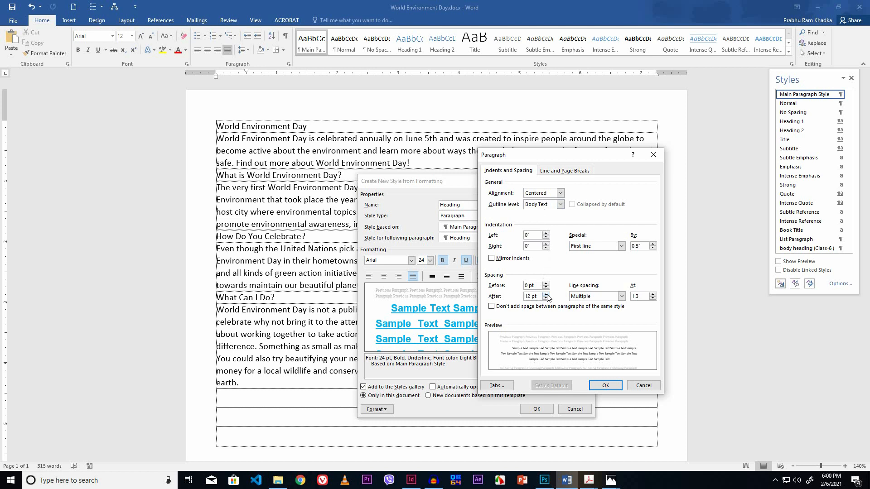
- Set the Heading style's line spacing to Single and save the style
{"action": "left_click", "coordinate": [622, 297]}
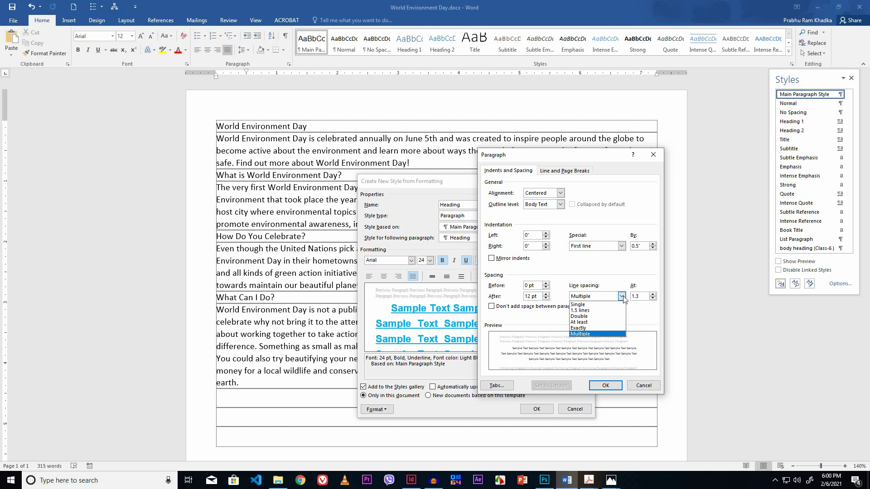
{"action": "left_click", "coordinate": [584, 306]}
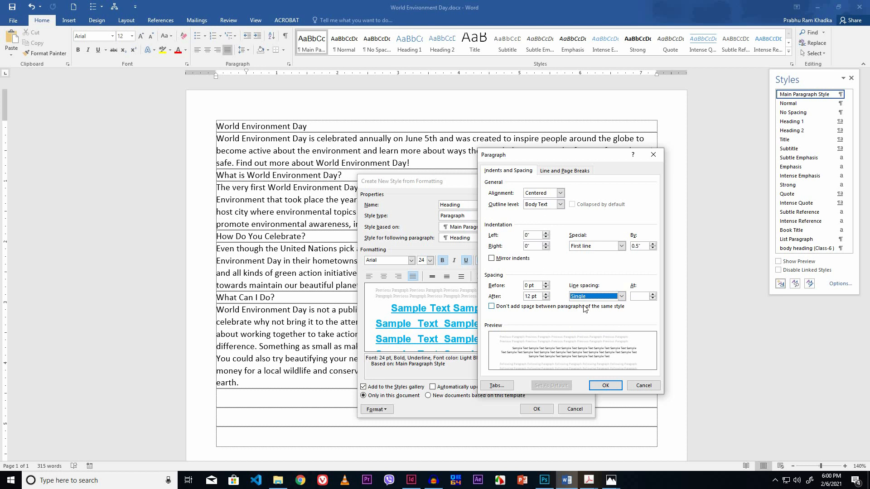
{"action": "left_click", "coordinate": [607, 388]}
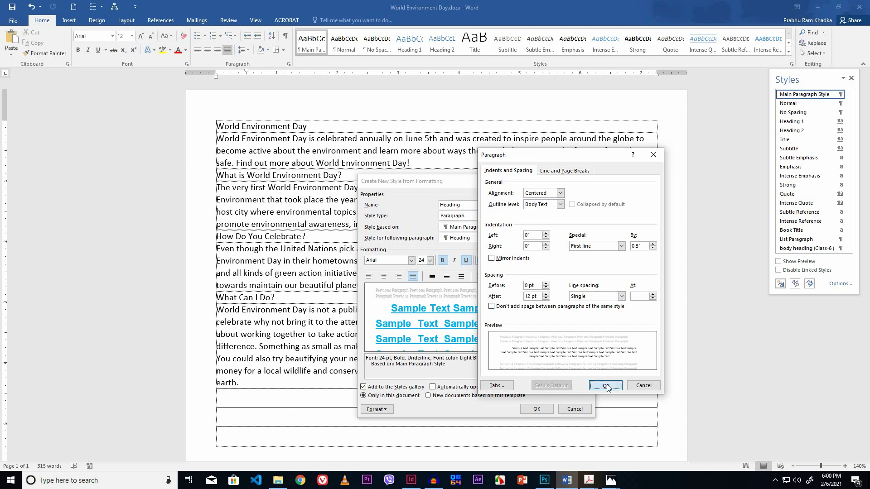
{"action": "left_click", "coordinate": [535, 410]}
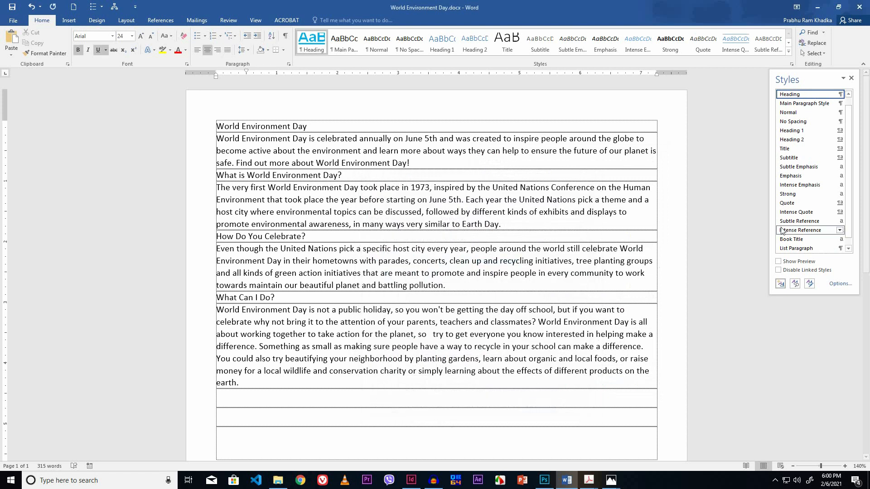
- Start another new style named Subheading with the Arial font
{"action": "mouse_move", "coordinate": [781, 97]}
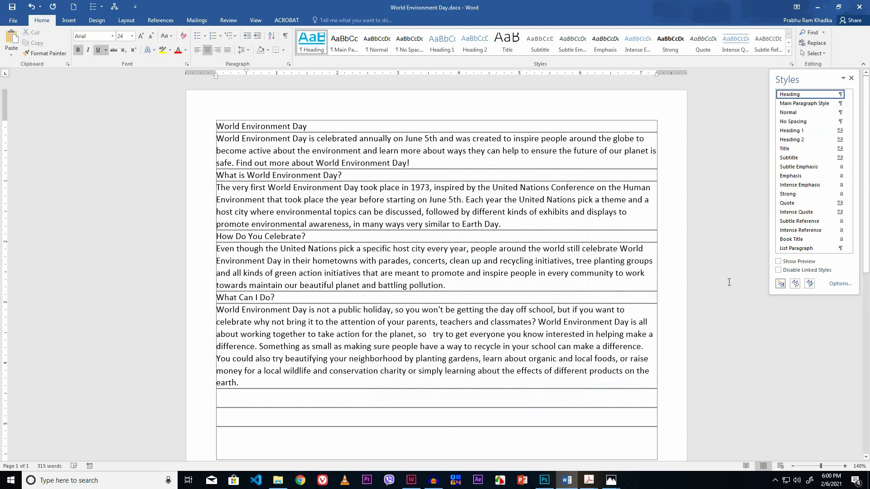
{"action": "left_click", "coordinate": [782, 285]}
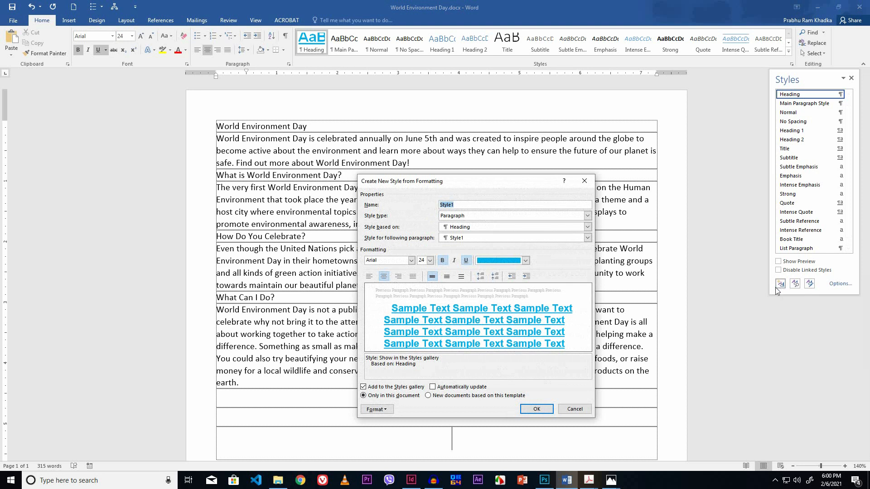
{"action": "type", "text": "Subheading"}
{"action": "left_click", "coordinate": [412, 260]}
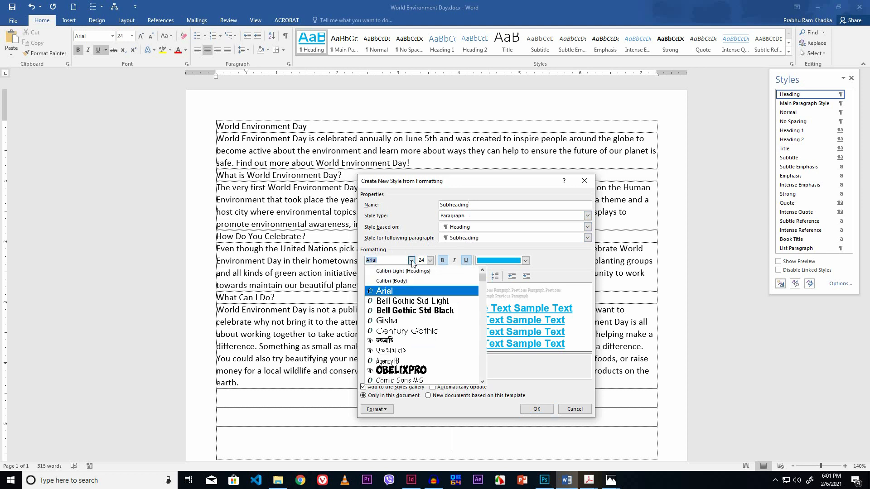
{"action": "left_click", "coordinate": [391, 292]}
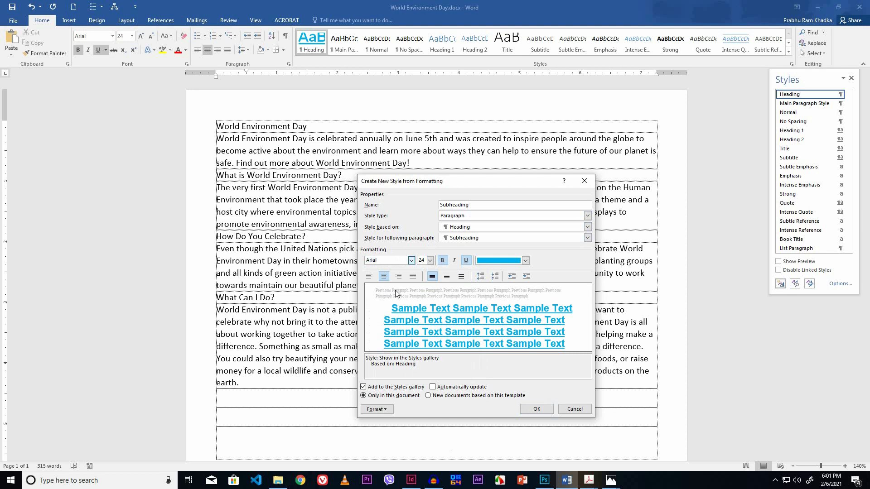
- Set the Subheading style's font size to 13 and its font color to Light Blue
{"action": "left_click", "coordinate": [431, 263]}
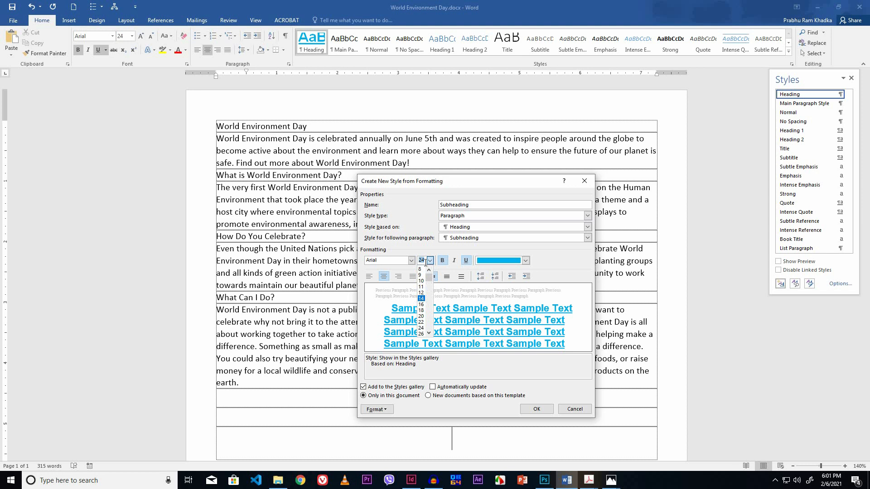
{"action": "left_click", "coordinate": [425, 263]}
{"action": "double_click", "coordinate": [425, 262]}
{"action": "type", "text": "13"}
{"action": "left_click", "coordinate": [526, 261]}
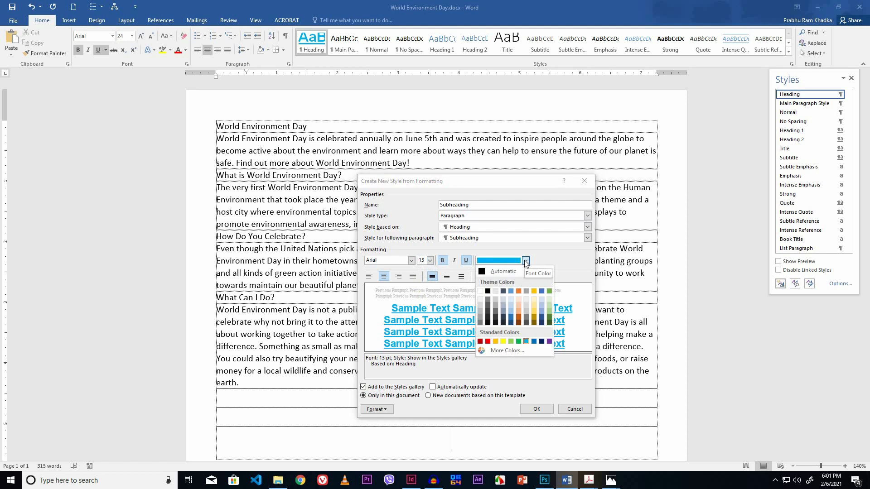
{"action": "left_click", "coordinate": [526, 342]}
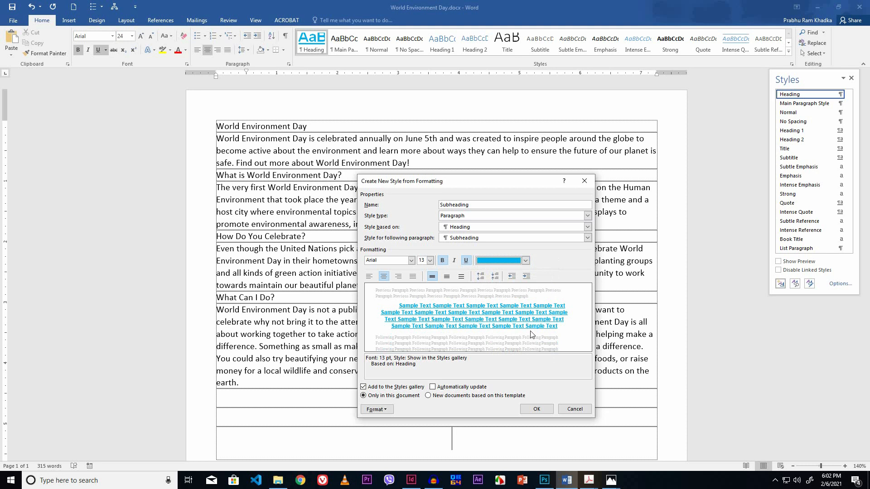
- In the Subheading style's paragraph settings, set Left alignment, no special indentation and 6 pt spacing before and after, and save the style
{"action": "left_click", "coordinate": [388, 410]}
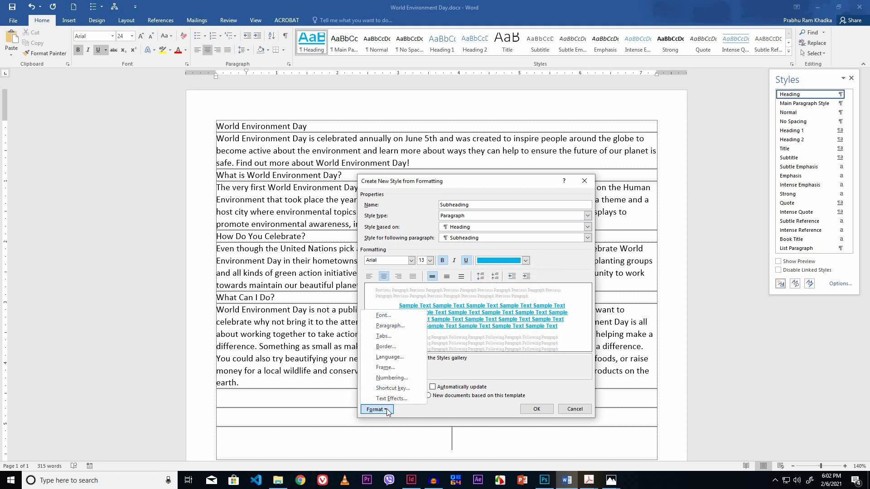
{"action": "left_click", "coordinate": [391, 326]}
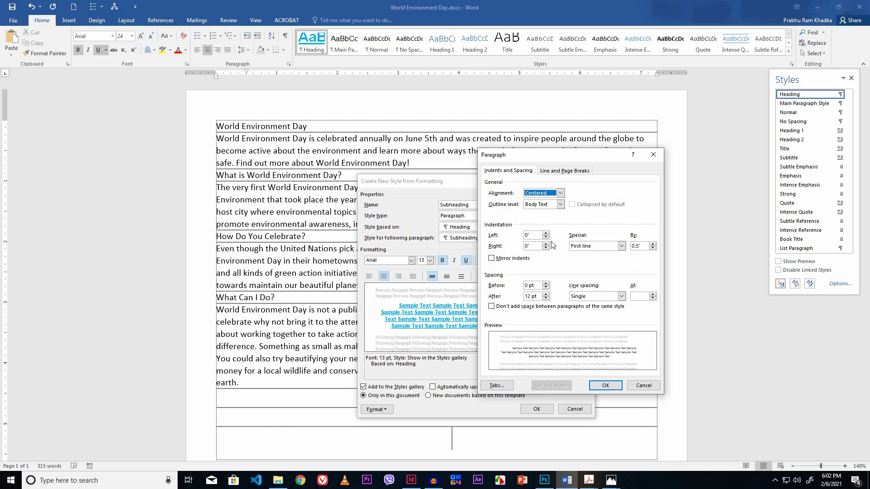
{"action": "left_click", "coordinate": [560, 194]}
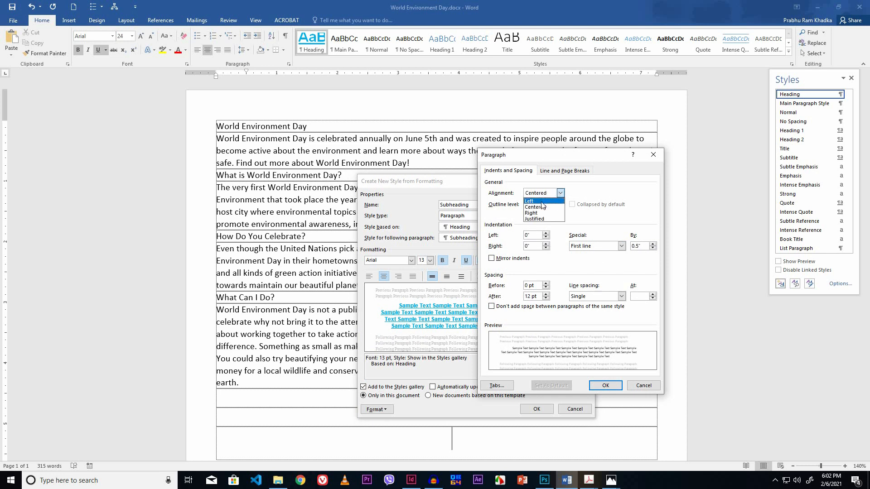
{"action": "left_click", "coordinate": [529, 202]}
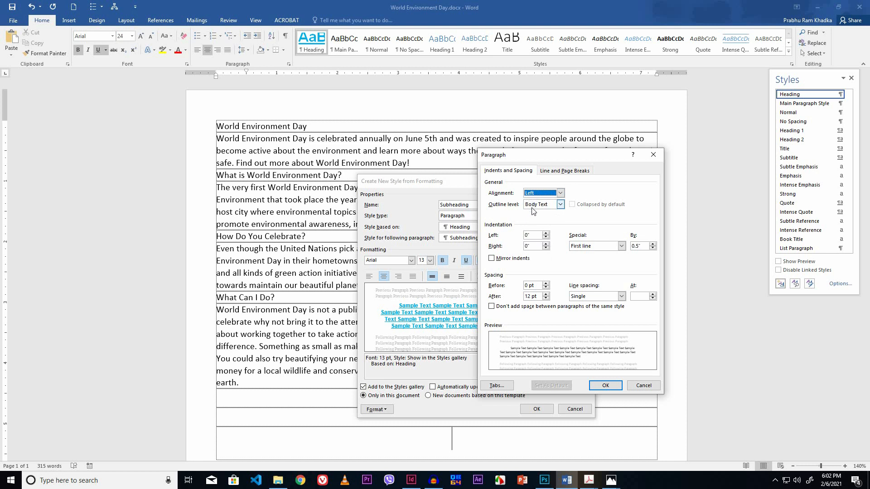
{"action": "left_click", "coordinate": [546, 283]}
{"action": "left_click", "coordinate": [546, 299]}
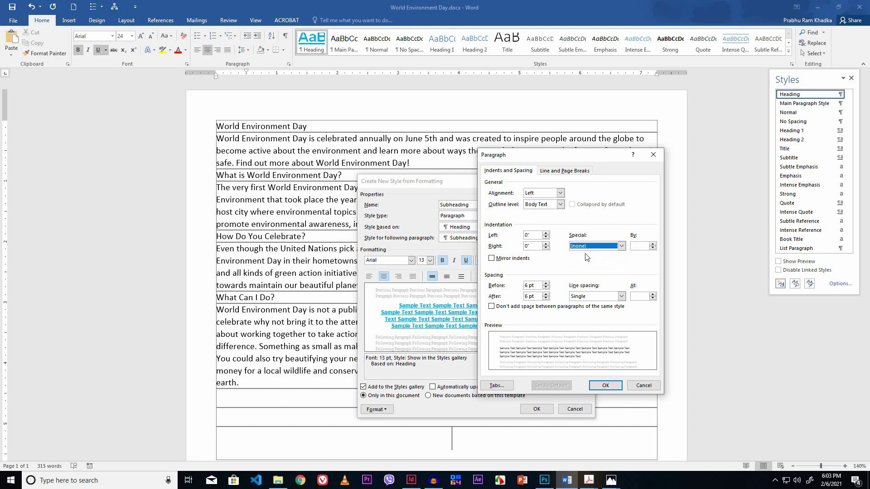
{"action": "left_click", "coordinate": [605, 385]}
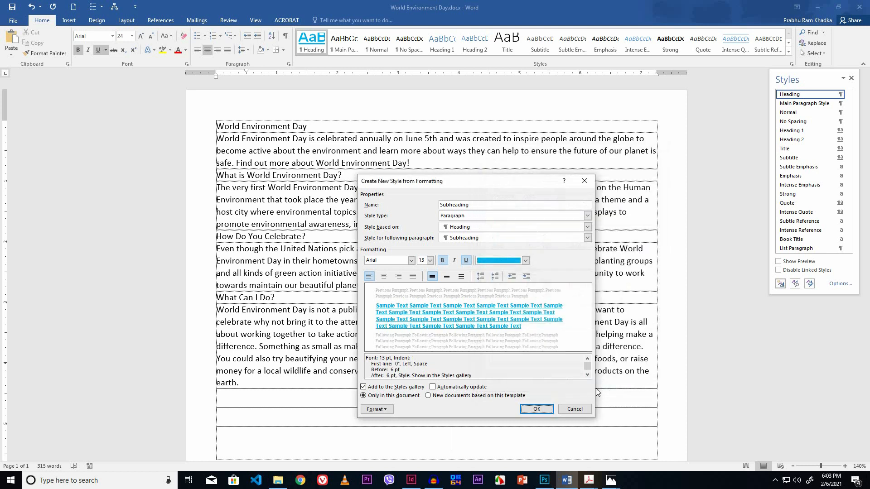
{"action": "left_click", "coordinate": [537, 410]}
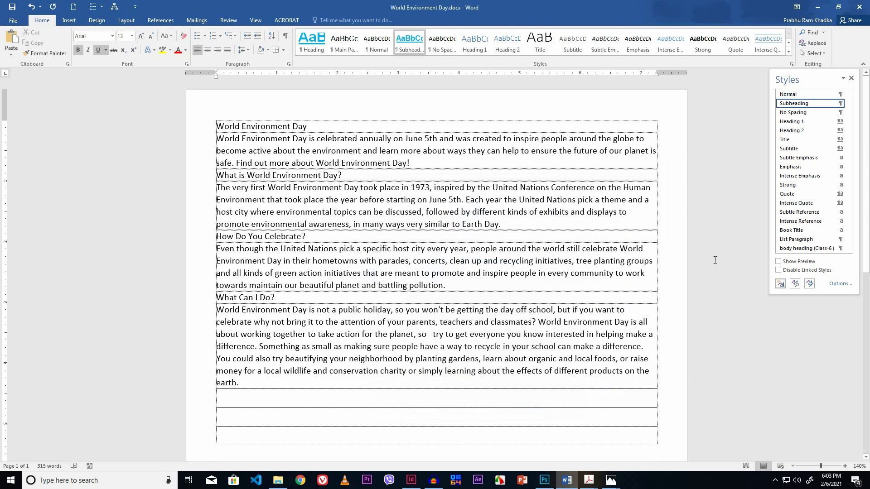
- Apply the Heading style to the document title "World Environment Day"
{"action": "mouse_move", "coordinate": [788, 108]}
{"action": "left_click_drag", "start_coordinate": [311, 127], "coordinate": [235, 123]}
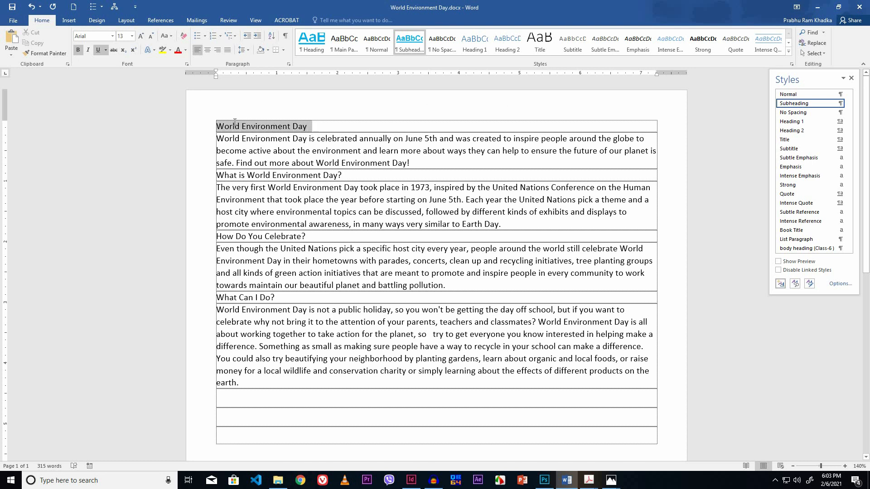
{"action": "left_click", "coordinate": [843, 121]}
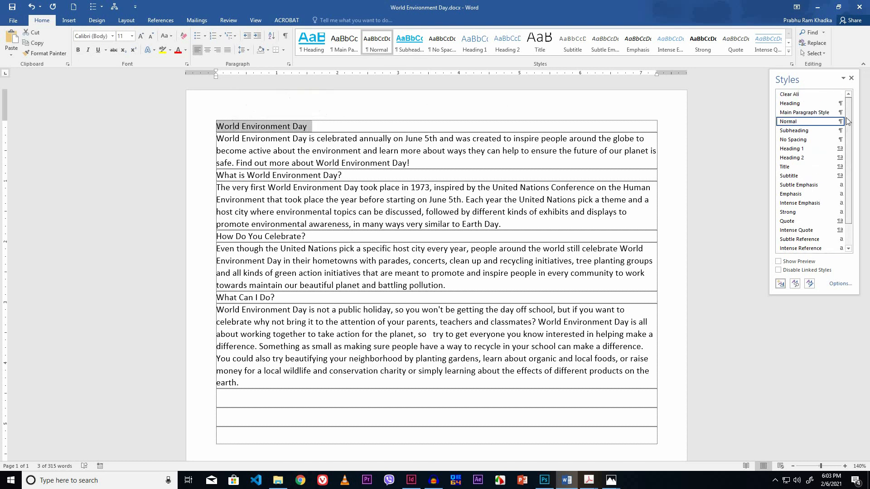
{"action": "left_click", "coordinate": [789, 104]}
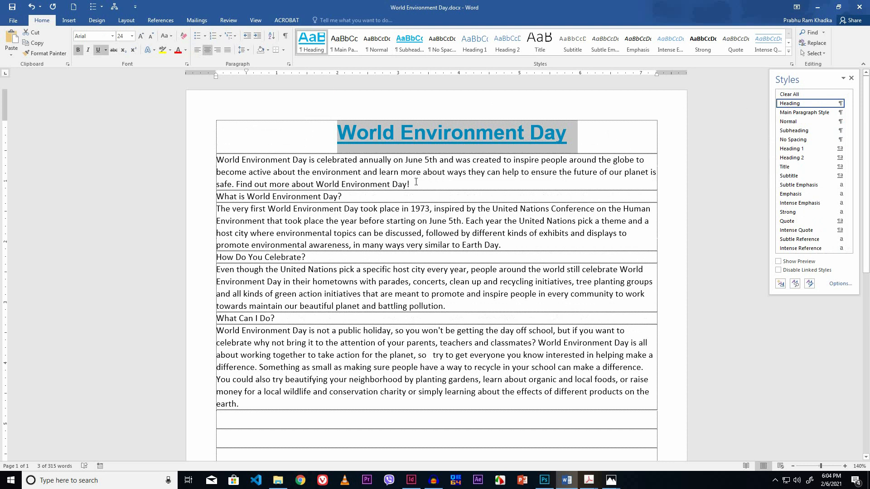
- Apply the Main Paragraph Style to each of the four body paragraphs, from the introduction to the text under "What Can I Do?"
{"action": "left_click_drag", "start_coordinate": [411, 184], "coordinate": [217, 161]}
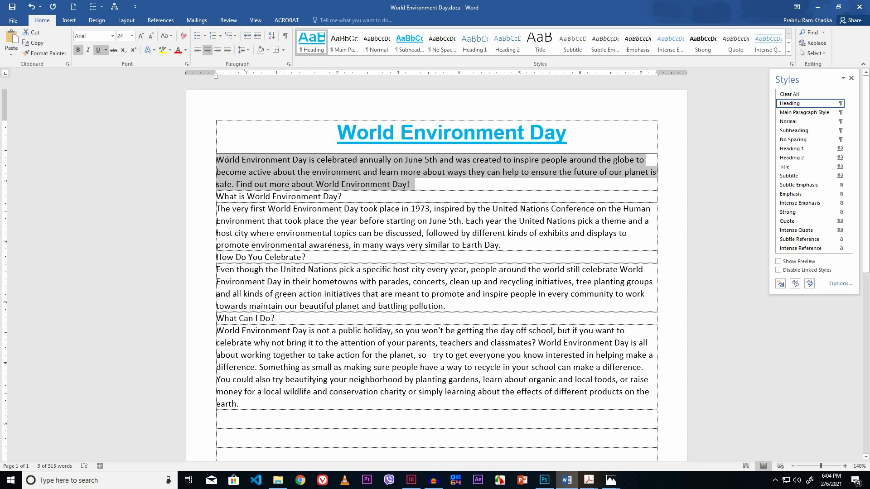
{"action": "left_click", "coordinate": [786, 113]}
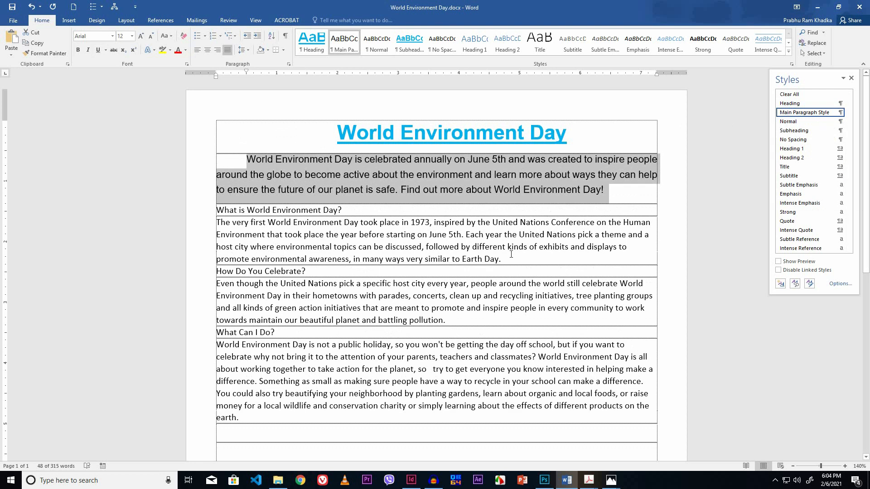
{"action": "left_click_drag", "start_coordinate": [502, 259], "coordinate": [217, 223]}
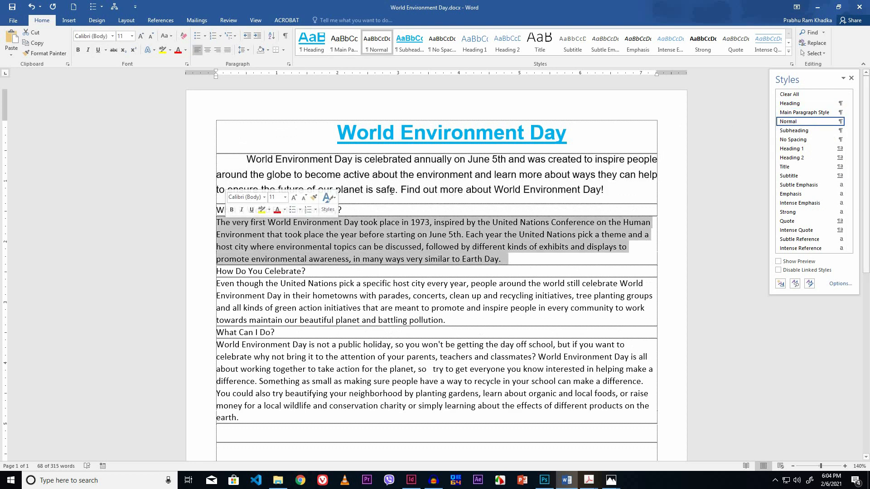
{"action": "left_click", "coordinate": [787, 113]}
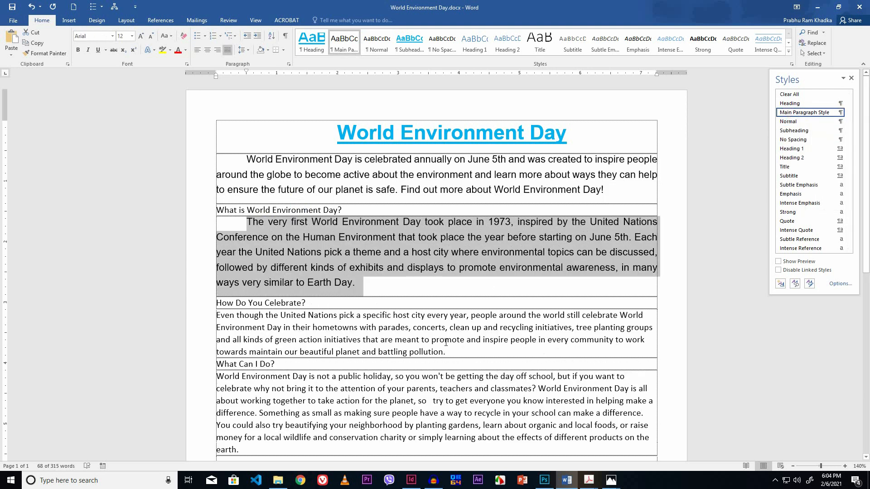
{"action": "left_click_drag", "start_coordinate": [447, 353], "coordinate": [227, 321]}
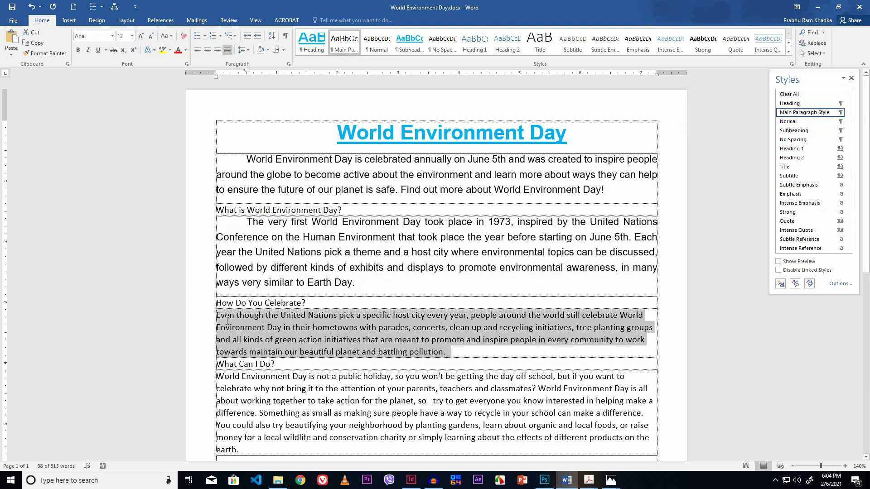
{"action": "left_click", "coordinate": [791, 114]}
{"action": "scroll", "coordinate": [363, 284], "scroll_direction": "down", "scroll_amount": 4}
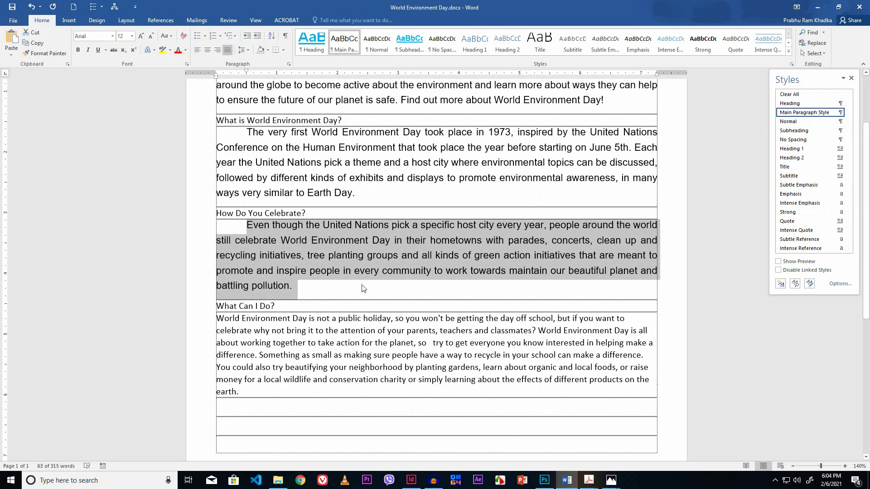
{"action": "left_click_drag", "start_coordinate": [241, 391], "coordinate": [221, 321]}
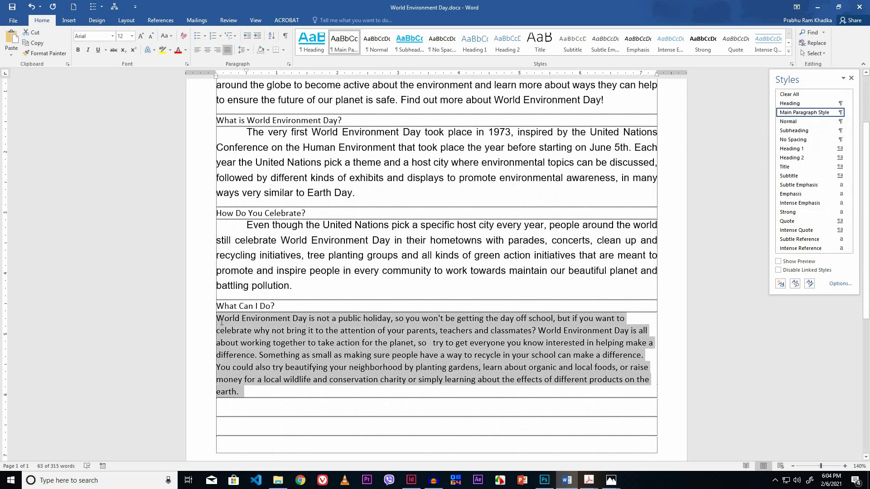
{"action": "left_click", "coordinate": [787, 114]}
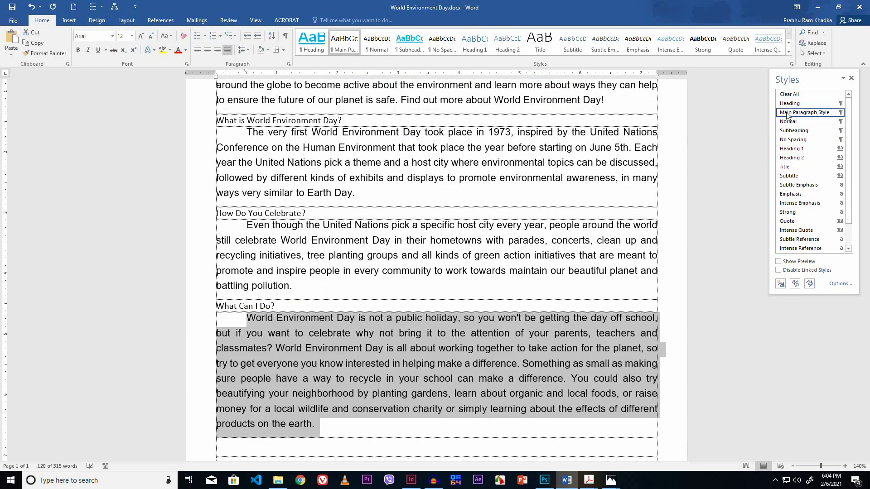
{"action": "scroll", "coordinate": [410, 256], "scroll_direction": "up", "scroll_amount": 2}
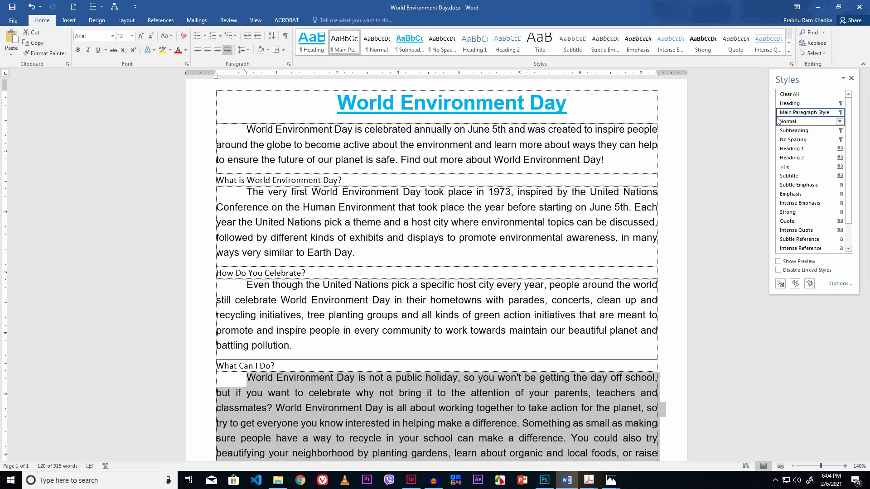
{"action": "left_click", "coordinate": [394, 236]}
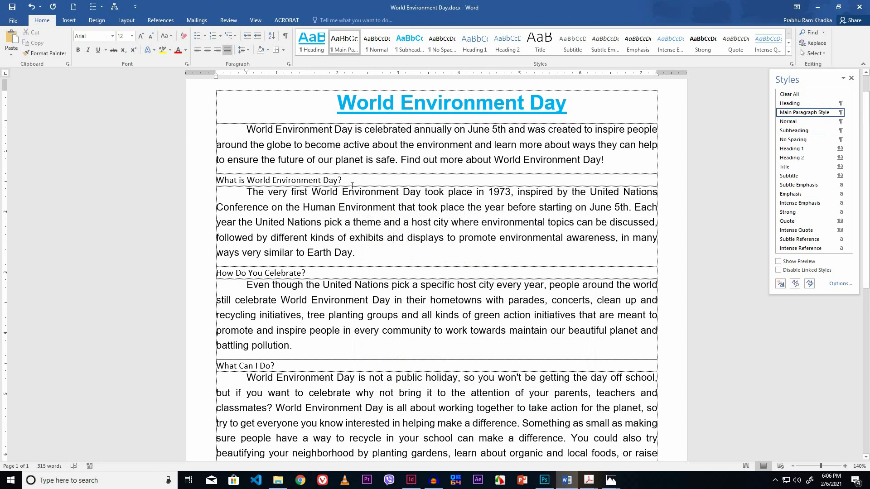
- Apply the Subheading style to the lines "What is World Environment Day?", "How Do You Celebrate?" and "What Can I Do?"
{"action": "left_click_drag", "start_coordinate": [343, 179], "coordinate": [236, 180]}
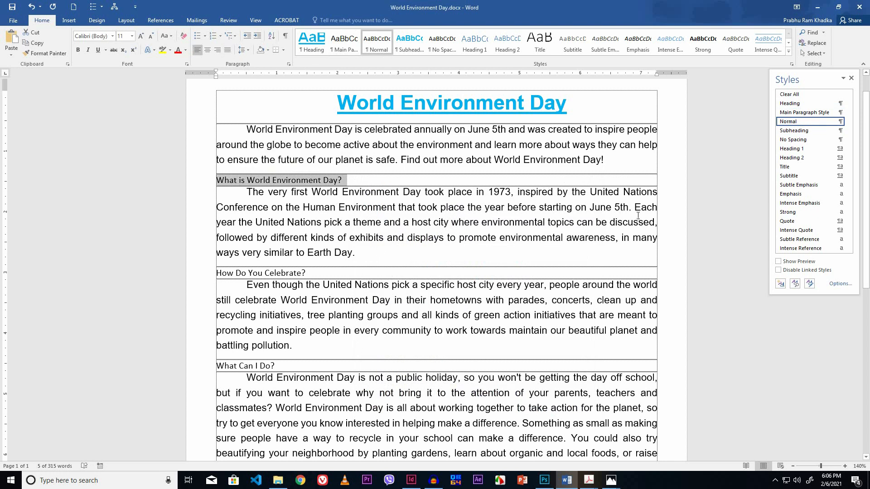
{"action": "left_click", "coordinate": [788, 131]}
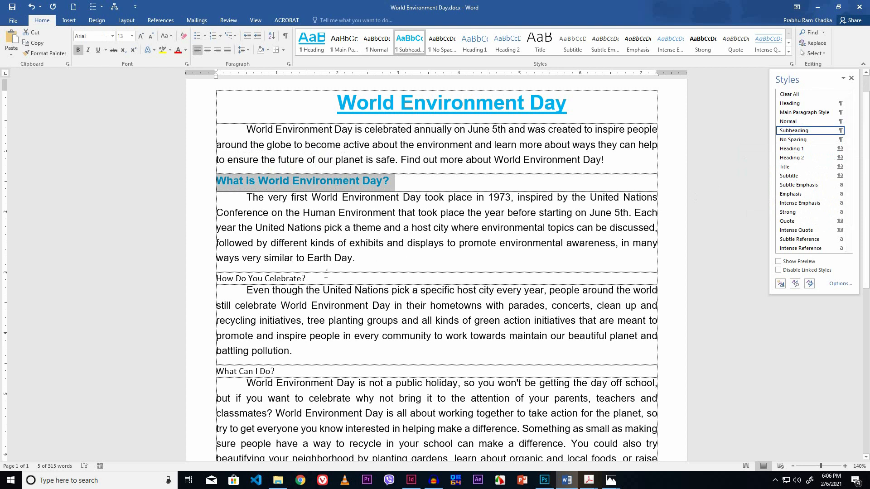
{"action": "left_click_drag", "start_coordinate": [319, 278], "coordinate": [216, 278]}
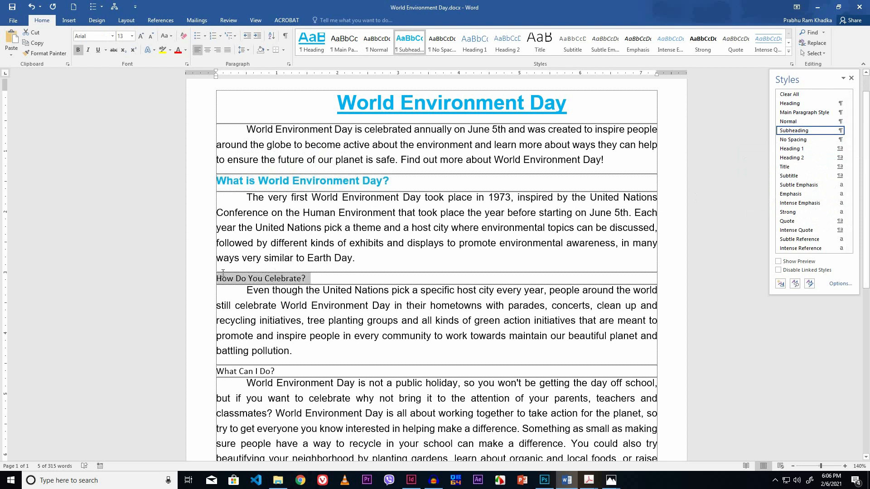
{"action": "left_click", "coordinate": [783, 131]}
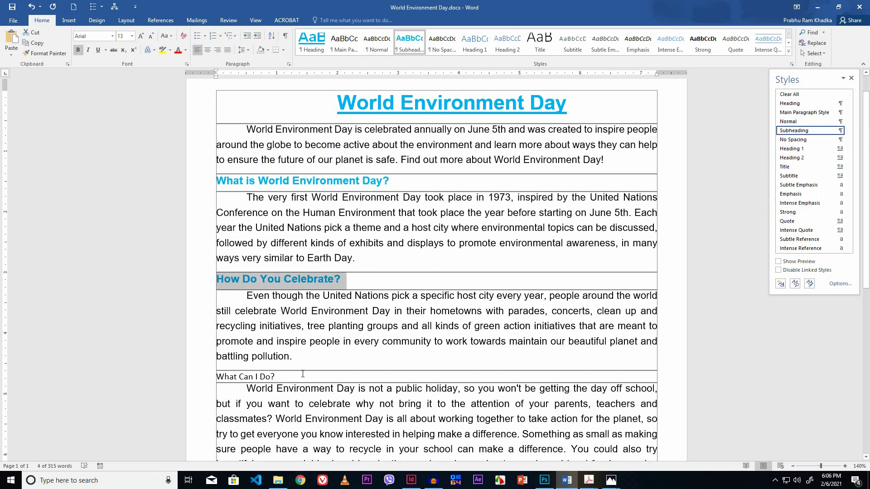
{"action": "left_click_drag", "start_coordinate": [288, 376], "coordinate": [203, 382]}
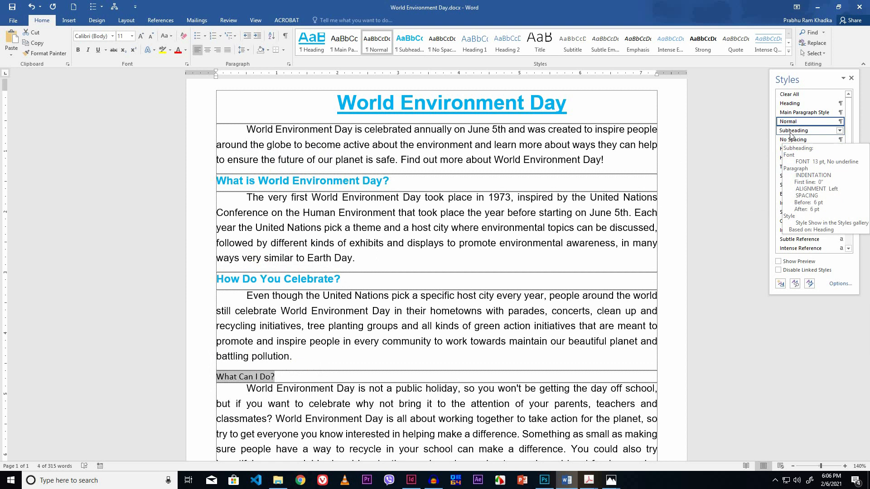
{"action": "left_click", "coordinate": [793, 131]}
{"action": "scroll", "coordinate": [381, 266], "scroll_direction": "down", "scroll_amount": 3}
{"action": "scroll", "coordinate": [381, 266], "scroll_direction": "up", "scroll_amount": 3}
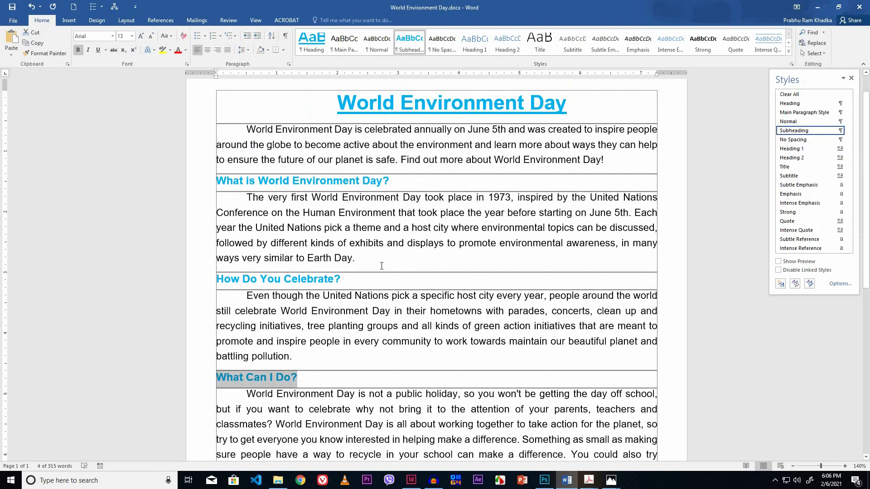
{"action": "scroll", "coordinate": [382, 266], "scroll_direction": "down", "scroll_amount": 3}
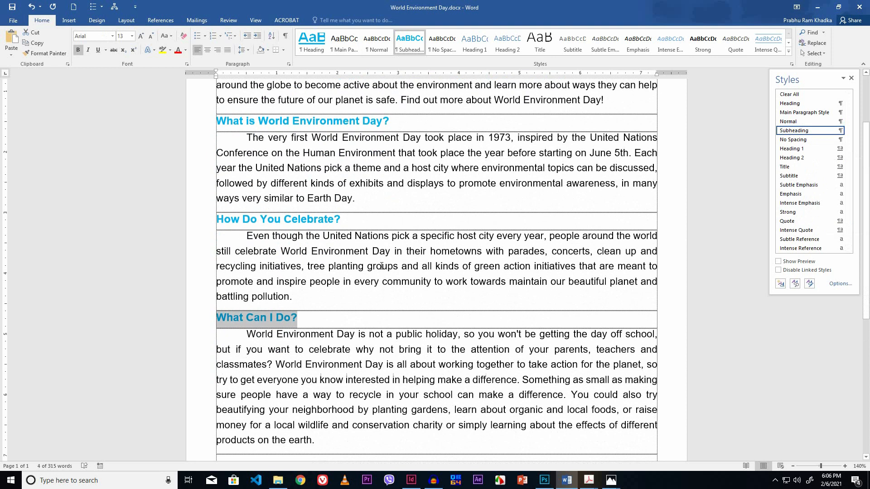